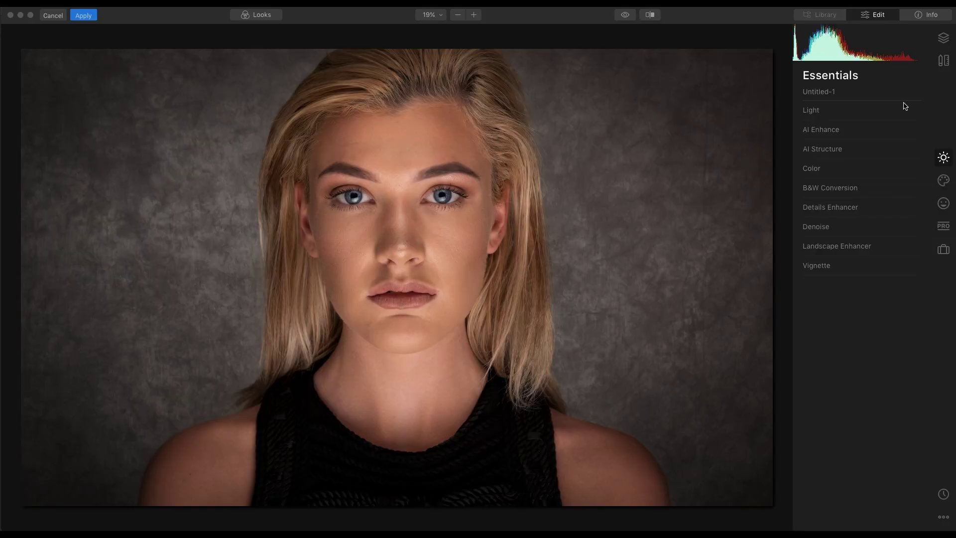
Step: Duplicate the Untitled-1 portrait layer
left_click(943, 38)
left_click(914, 97)
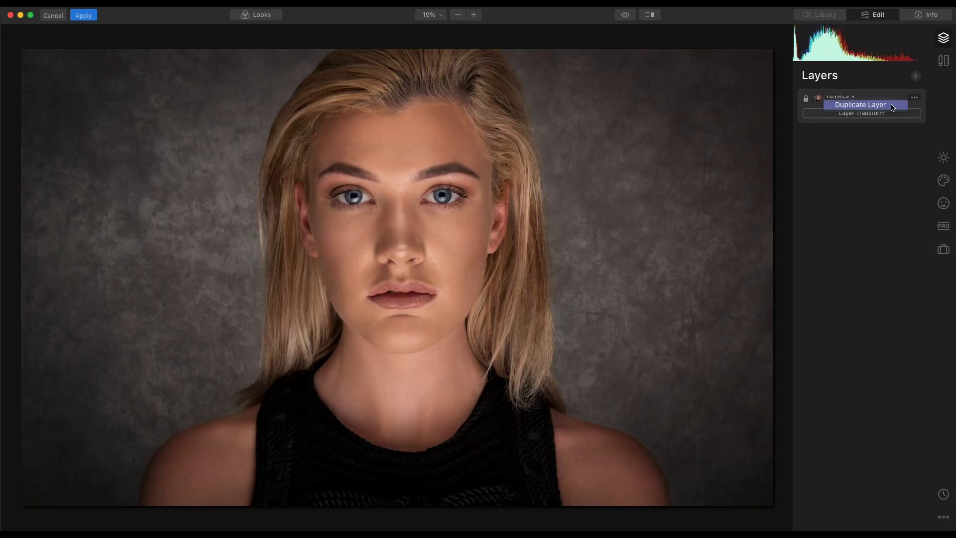
left_click(889, 105)
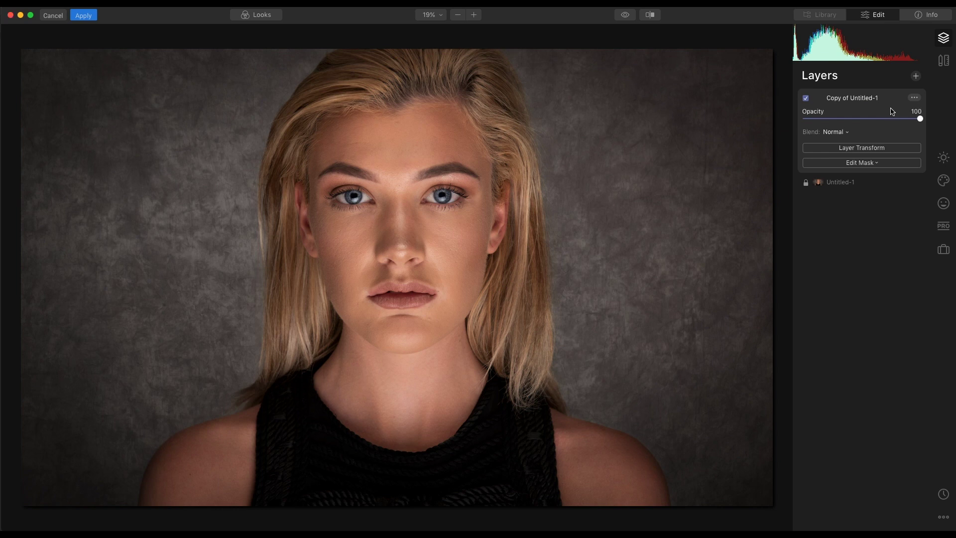
Step: Apply the Color filter to the duplicate layer with Saturation 100, Vibrance 100 and Hue Shift -92
left_click(944, 160)
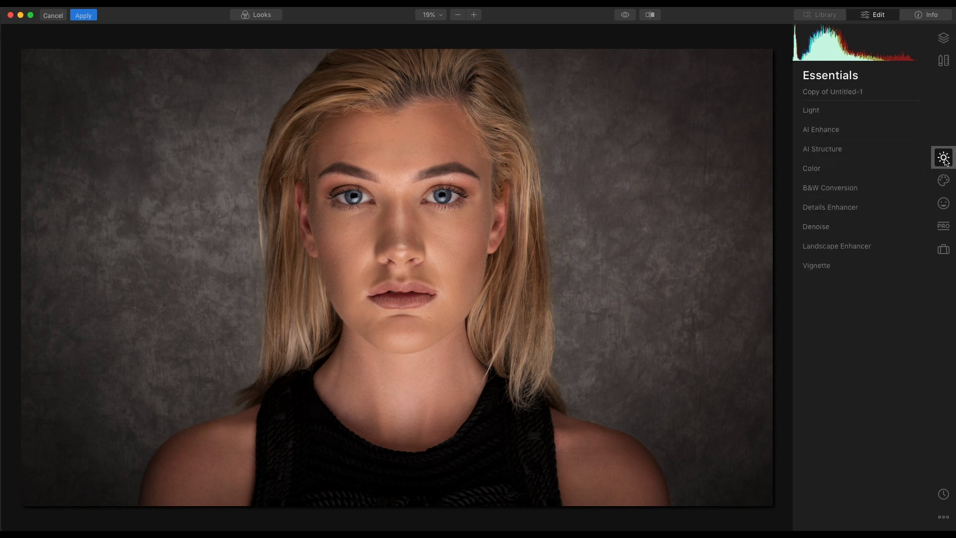
left_click(819, 171)
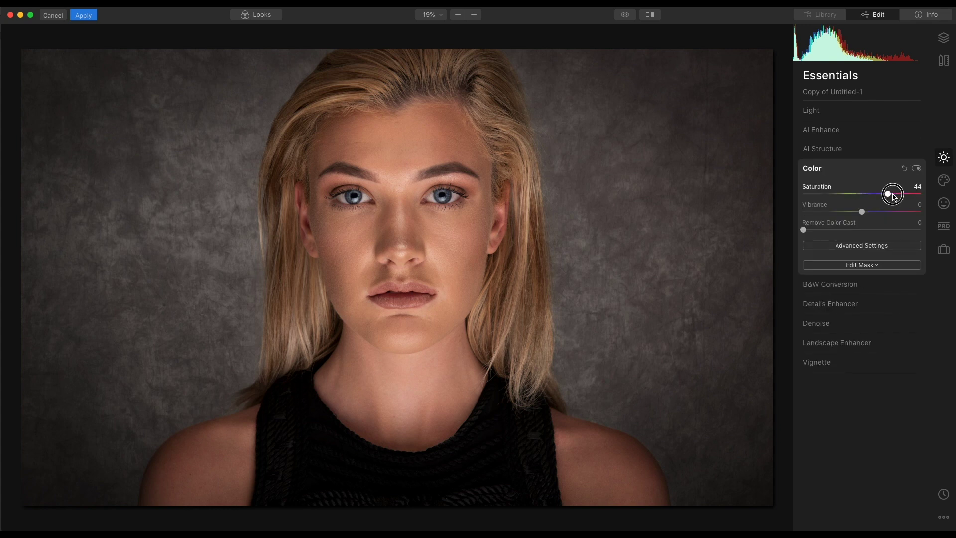
left_click_drag(876, 214, 922, 213)
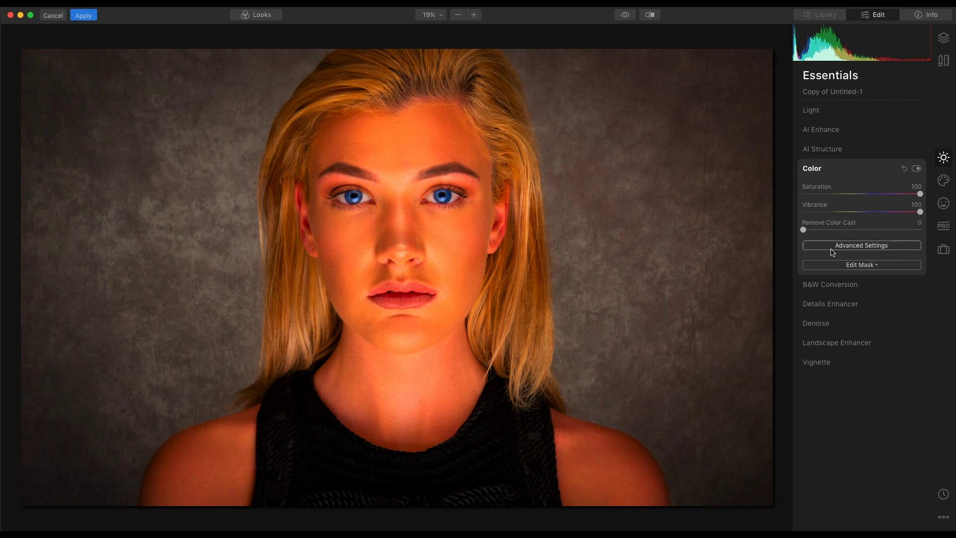
left_click(868, 250)
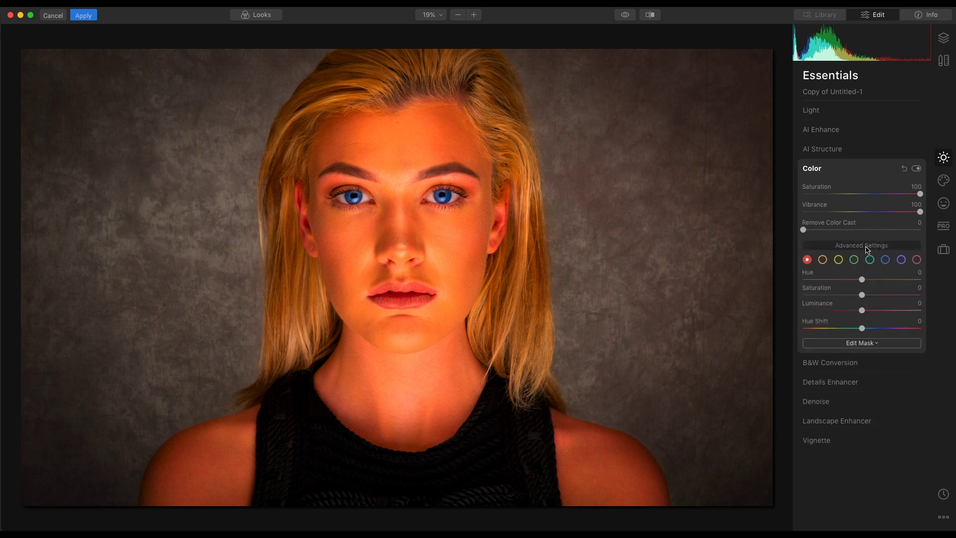
left_click_drag(859, 330, 831, 329)
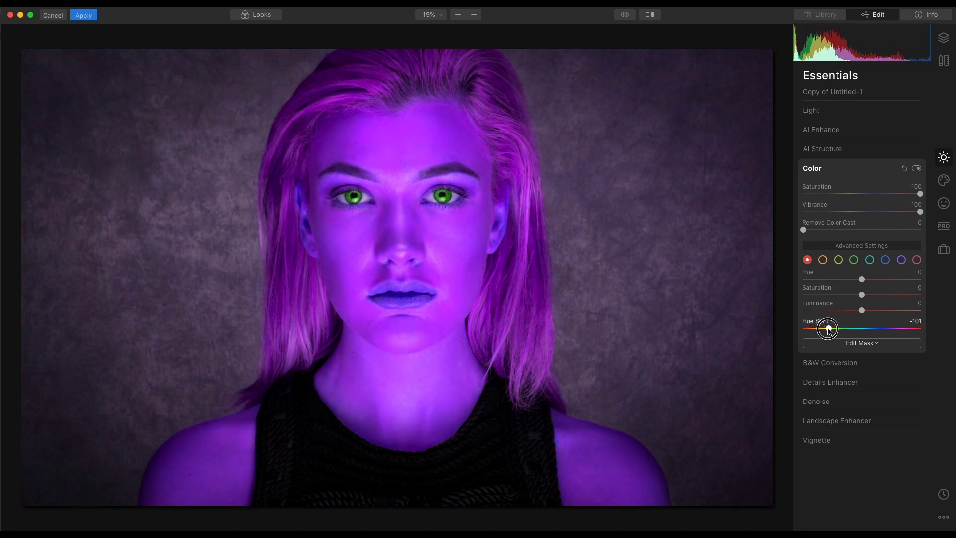
Step: Brush a mask for the Color filter over all of the woman's hair at size 100, 100% softness and 100% opacity
left_click(875, 344)
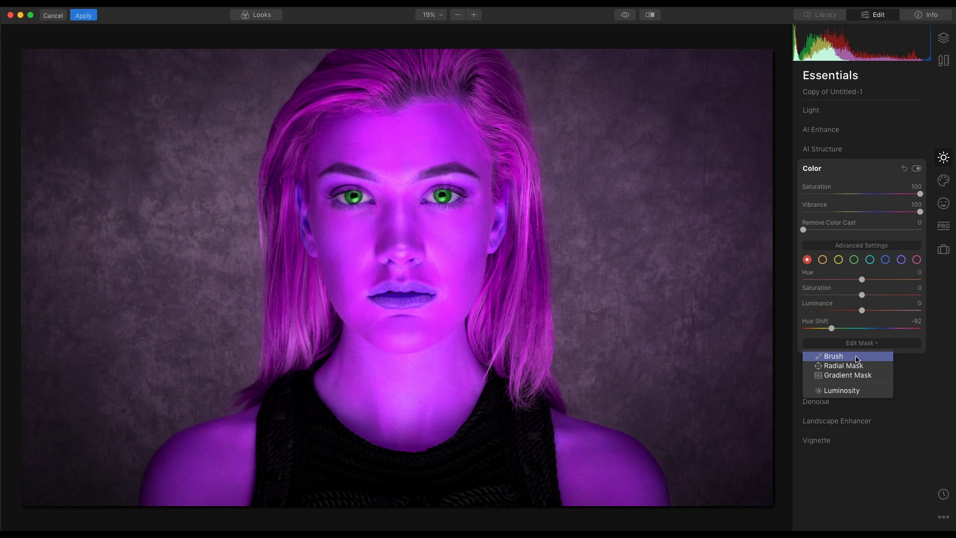
left_click(857, 356)
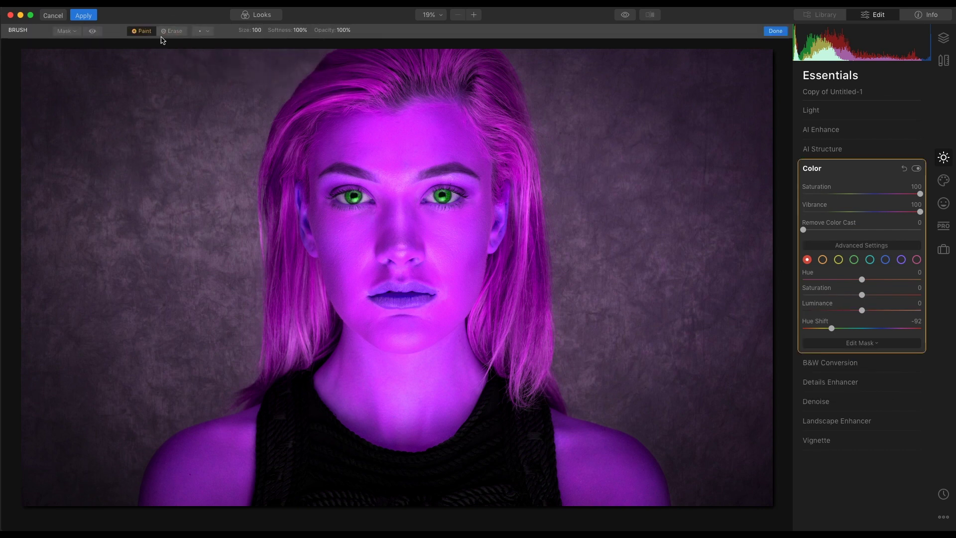
mouse_move(410, 64)
left_mouse_down()
mouse_move(365, 79)
mouse_move(455, 66)
mouse_move(480, 75)
mouse_move(504, 115)
mouse_move(492, 77)
mouse_move(455, 69)
mouse_move(330, 80)
mouse_move(341, 76)
mouse_move(297, 108)
mouse_move(285, 124)
mouse_move(279, 187)
mouse_move(287, 289)
mouse_move(300, 328)
mouse_move(297, 281)
mouse_move(305, 319)
mouse_move(294, 341)
left_mouse_up()
mouse_move(523, 371)
left_mouse_down()
mouse_move(532, 219)
mouse_move(510, 139)
mouse_move(524, 272)
mouse_move(515, 269)
mouse_move(494, 339)
mouse_move(560, 405)
mouse_move(525, 345)
mouse_move(538, 229)
mouse_move(520, 145)
mouse_move(483, 70)
mouse_move(391, 49)
mouse_move(314, 91)
mouse_move(285, 228)
mouse_move(288, 308)
mouse_move(276, 357)
mouse_move(249, 392)
mouse_move(308, 351)
mouse_move(314, 326)
mouse_move(301, 352)
mouse_move(313, 334)
mouse_move(288, 277)
left_mouse_up()
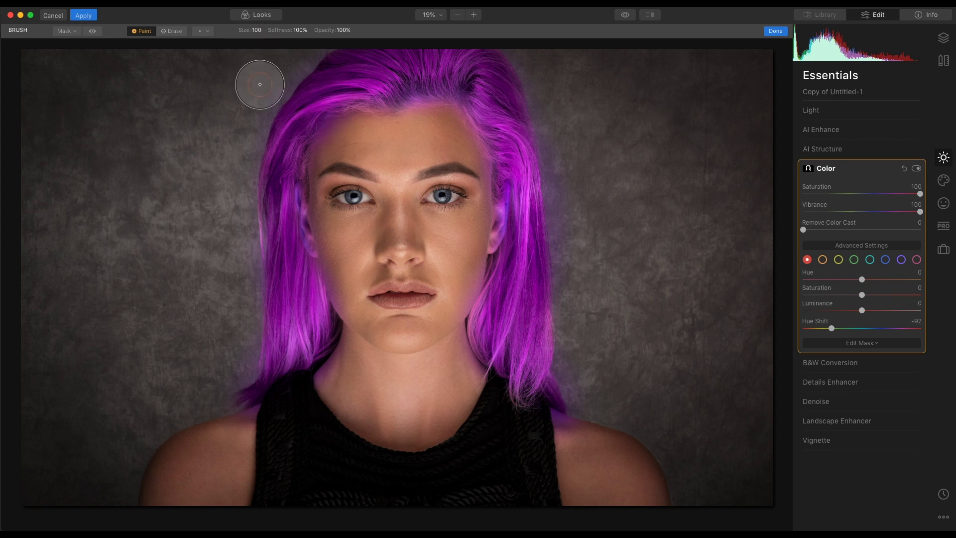
Step: Erase the colour spill from the face and the background around the hair at 82% opacity, using brush size 124
left_click(175, 32)
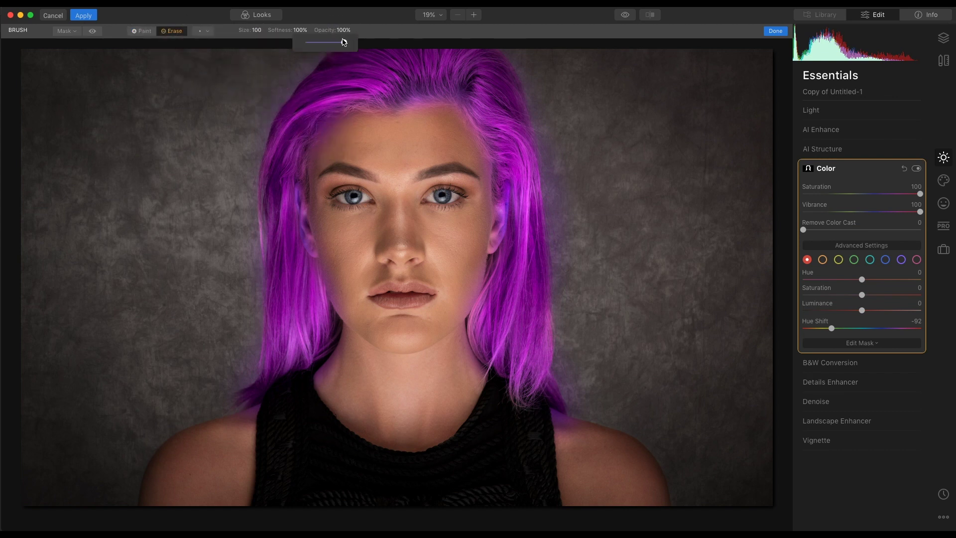
left_click_drag(344, 43, 337, 43)
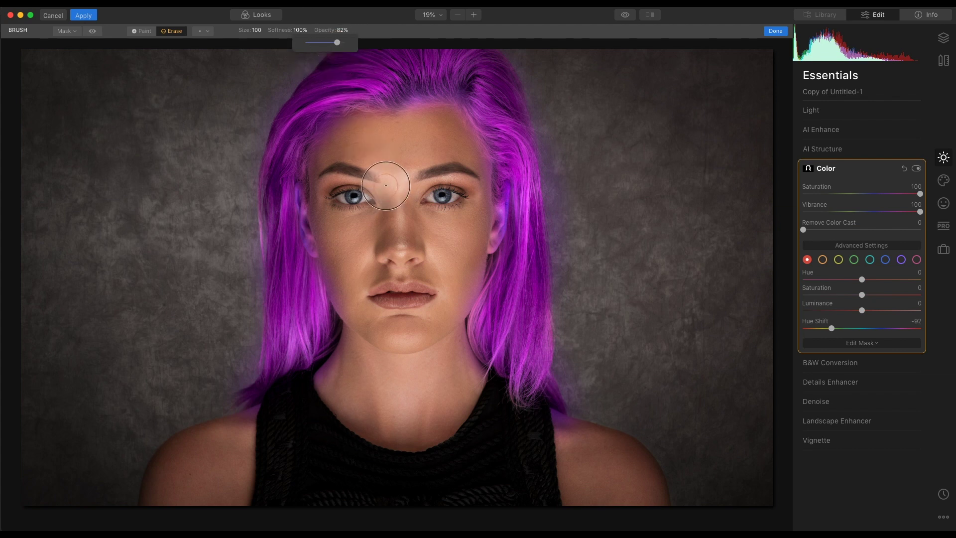
mouse_move(386, 185)
left_mouse_down()
mouse_move(371, 155)
mouse_move(349, 155)
mouse_move(353, 146)
left_mouse_up()
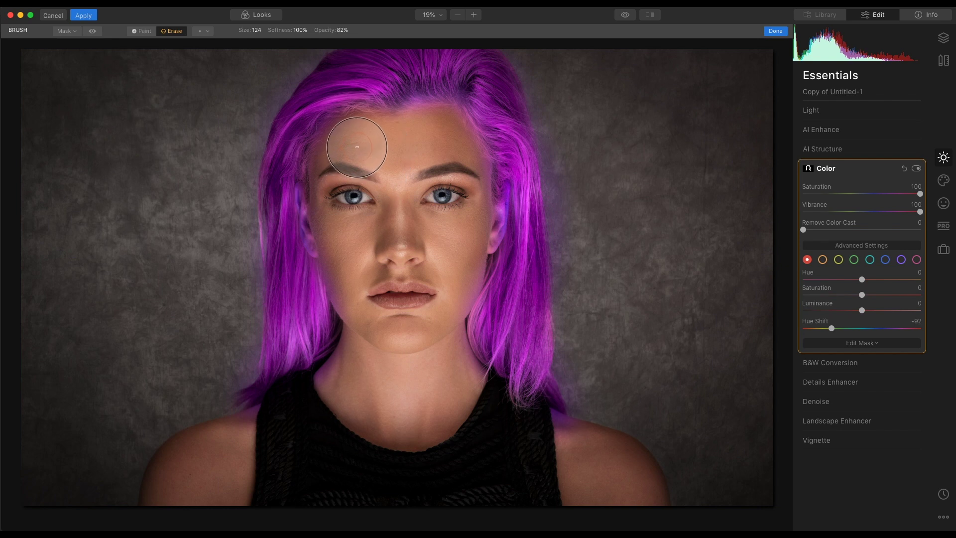
mouse_move(411, 154)
left_mouse_down()
mouse_move(431, 137)
mouse_move(450, 168)
left_mouse_up()
mouse_move(461, 213)
left_mouse_down()
mouse_move(421, 354)
mouse_move(374, 361)
mouse_move(321, 405)
mouse_move(333, 400)
mouse_move(235, 442)
mouse_move(263, 438)
mouse_move(342, 394)
mouse_move(383, 288)
mouse_move(338, 254)
left_mouse_up()
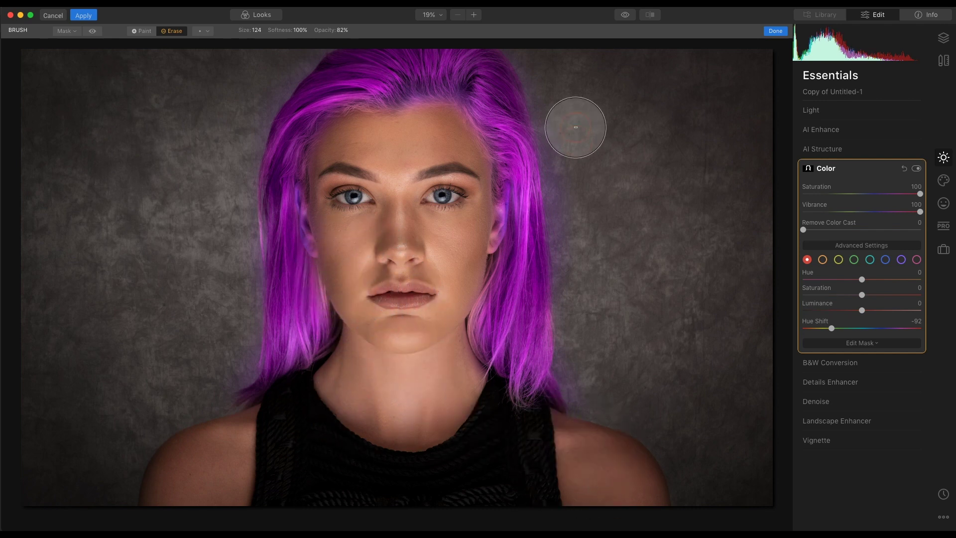
mouse_move(568, 160)
left_mouse_down()
mouse_move(585, 343)
mouse_move(629, 411)
left_mouse_up()
mouse_move(295, 48)
left_mouse_down()
mouse_move(260, 85)
mouse_move(225, 186)
mouse_move(232, 360)
left_mouse_up()
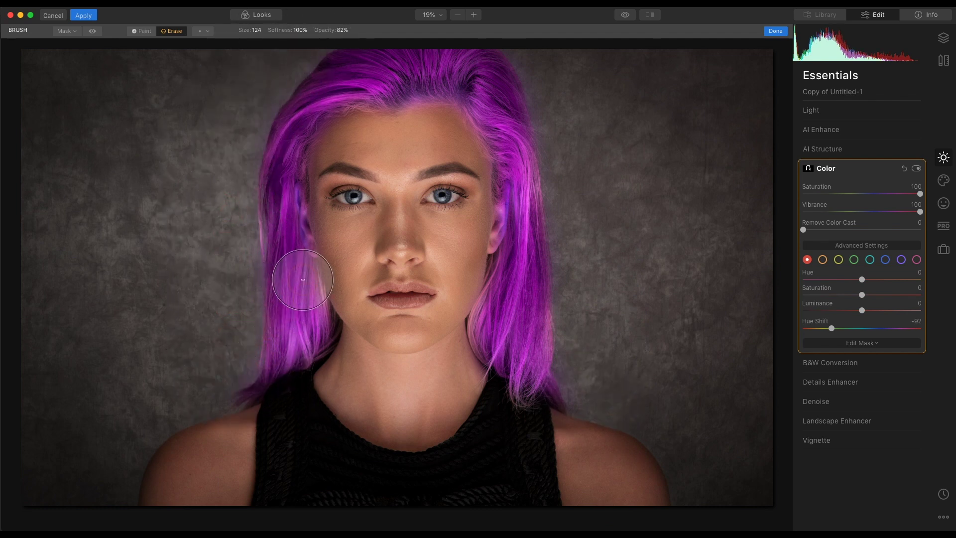
Step: Erase the purple tint from the ear on the left side of the portrait with a size 64 brush
key("bracketleft")
key("bracketleft")
key("bracketleft")
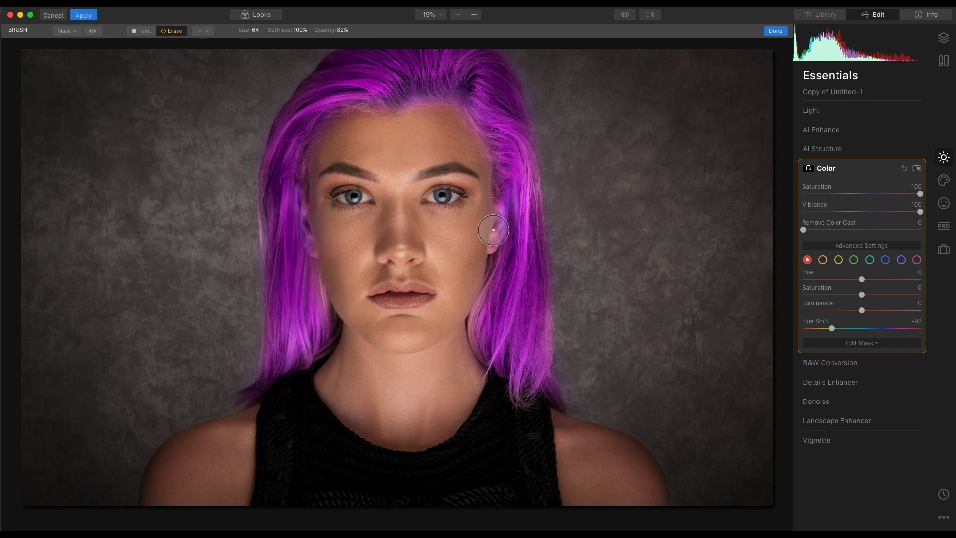
key("super+plus")
key("super+plus")
left_click_drag(192, 156, 398, 320)
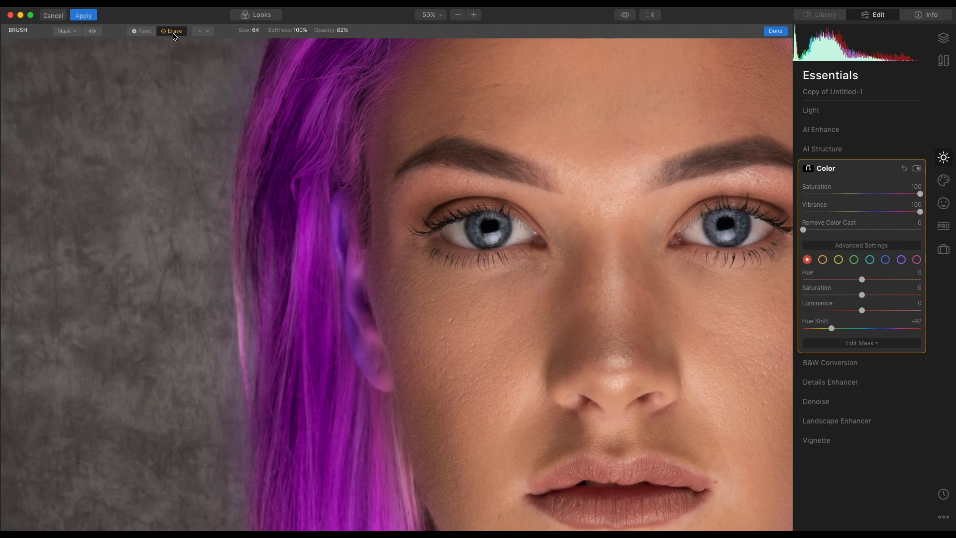
mouse_move(342, 205)
left_mouse_down()
mouse_move(368, 346)
mouse_move(400, 385)
mouse_move(389, 220)
mouse_move(393, 317)
mouse_move(410, 379)
mouse_move(379, 355)
mouse_move(360, 310)
mouse_move(372, 354)
mouse_move(402, 379)
mouse_move(372, 321)
mouse_move(346, 204)
left_mouse_up()
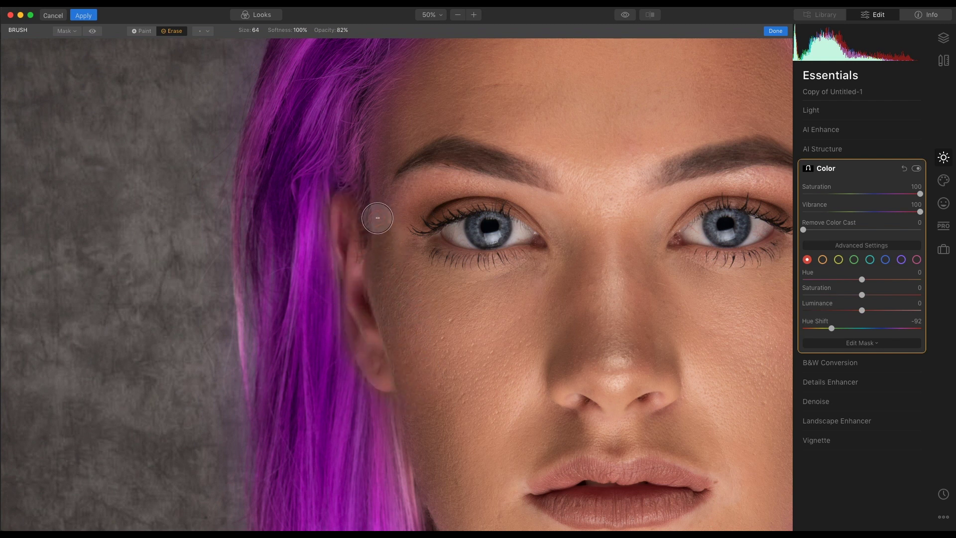
Step: Erase the tint from the ear on the right side of the portrait with a size 52 brush, first at 16% and again at 45% opacity
scroll(375, 218, "down", 5)
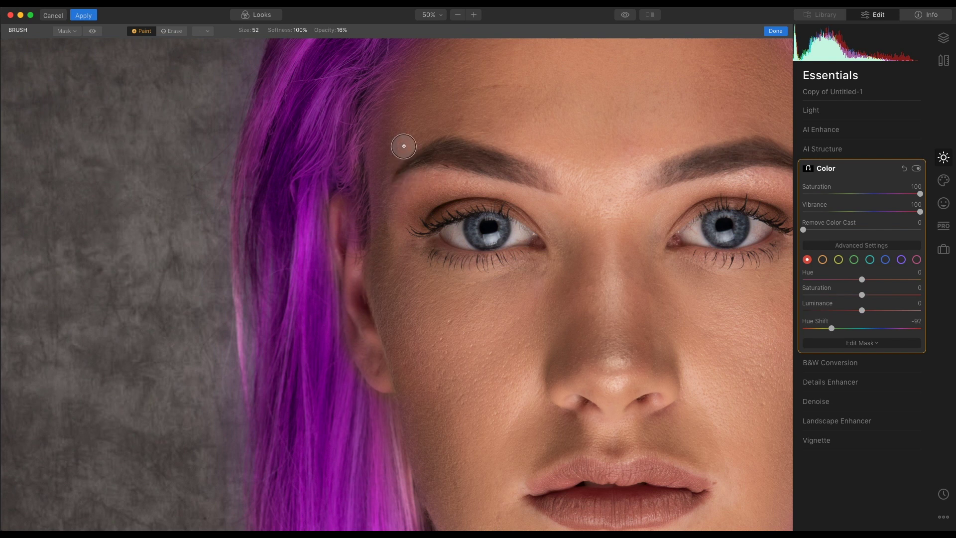
key("alt")
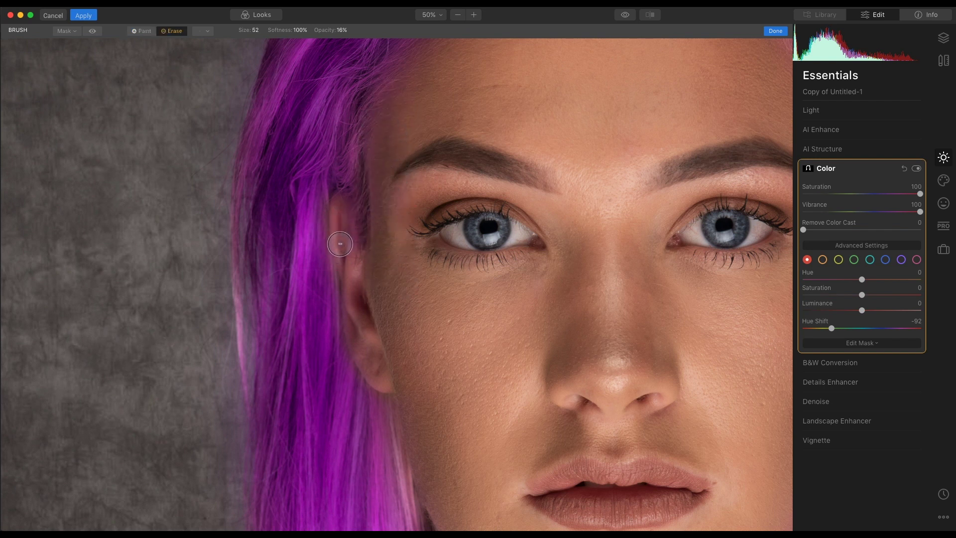
key("space")
mouse_move(606, 260)
left_mouse_down()
mouse_move(397, 229)
mouse_move(183, 230)
left_mouse_up()
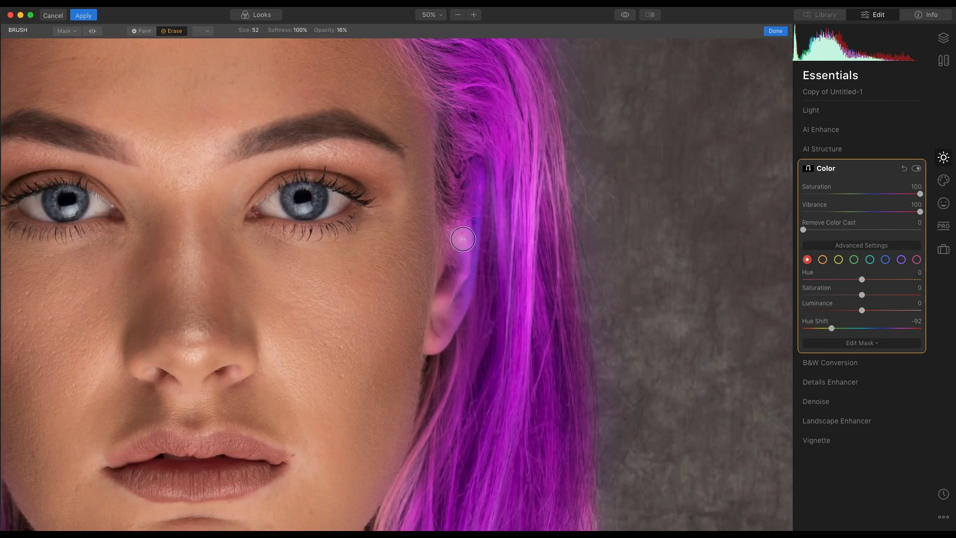
left_click_drag(464, 229, 450, 300)
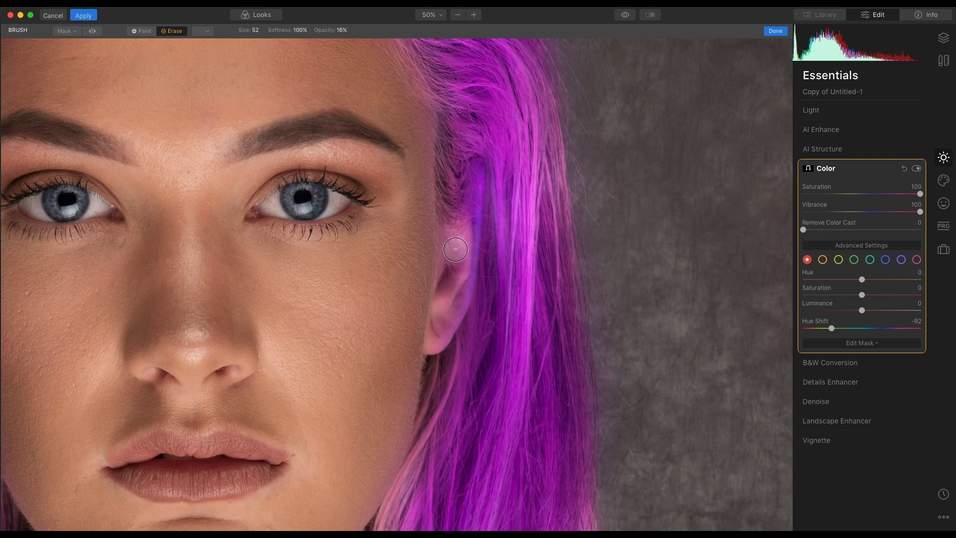
left_click(337, 31)
left_click_drag(350, 41, 355, 43)
mouse_move(457, 269)
left_mouse_down()
mouse_move(460, 226)
mouse_move(447, 304)
mouse_move(455, 296)
mouse_move(433, 337)
mouse_move(454, 299)
mouse_move(468, 224)
mouse_move(428, 340)
mouse_move(473, 201)
left_mouse_up()
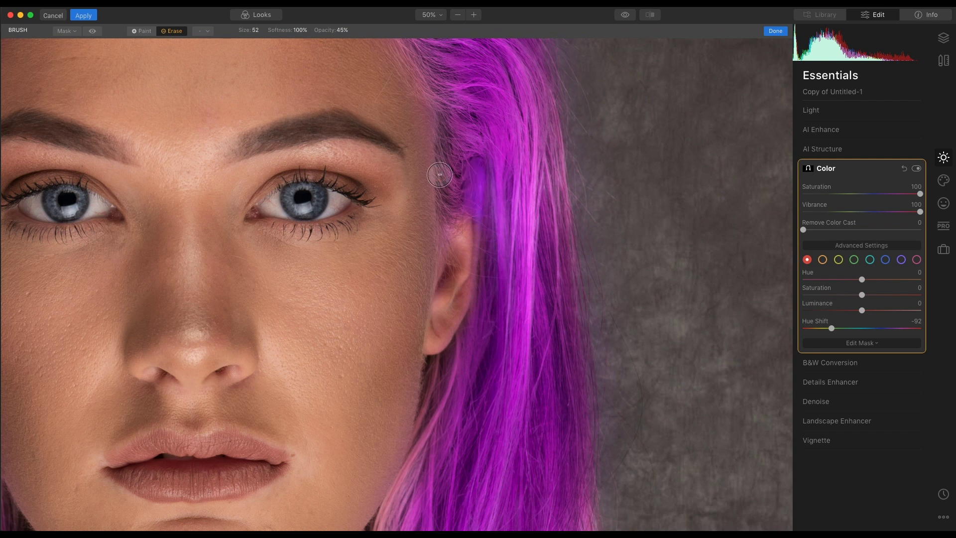
Step: At 24% brush opacity, erase the tint from the upper part of the right-side ear and paint colour back into the hair in front of it
left_click(342, 30)
left_click_drag(336, 43, 335, 43)
mouse_move(475, 171)
left_mouse_down()
mouse_move(469, 240)
mouse_move(473, 178)
mouse_move(463, 247)
mouse_move(477, 178)
mouse_move(441, 319)
mouse_move(475, 173)
mouse_move(463, 239)
left_mouse_up()
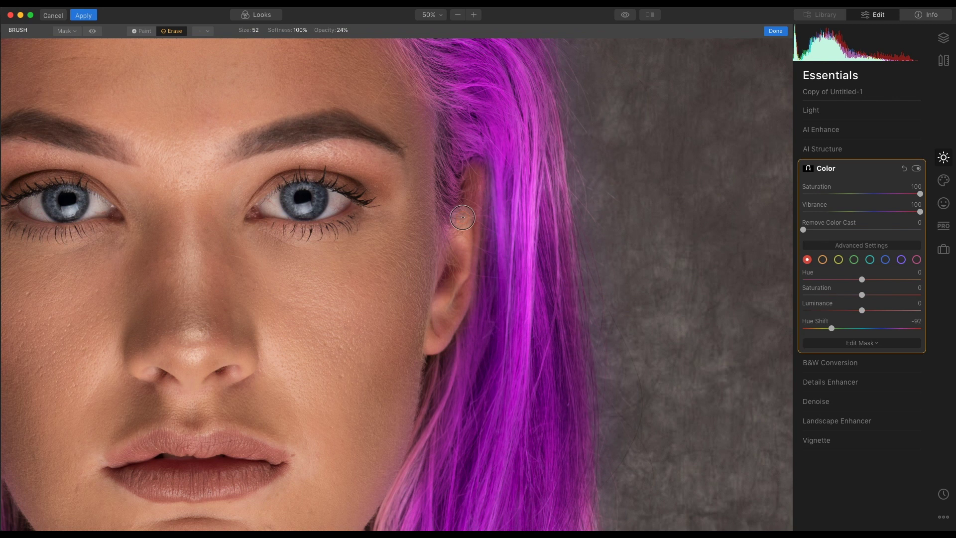
key("x")
mouse_move(457, 179)
left_mouse_down()
mouse_move(463, 200)
mouse_move(451, 248)
left_mouse_up()
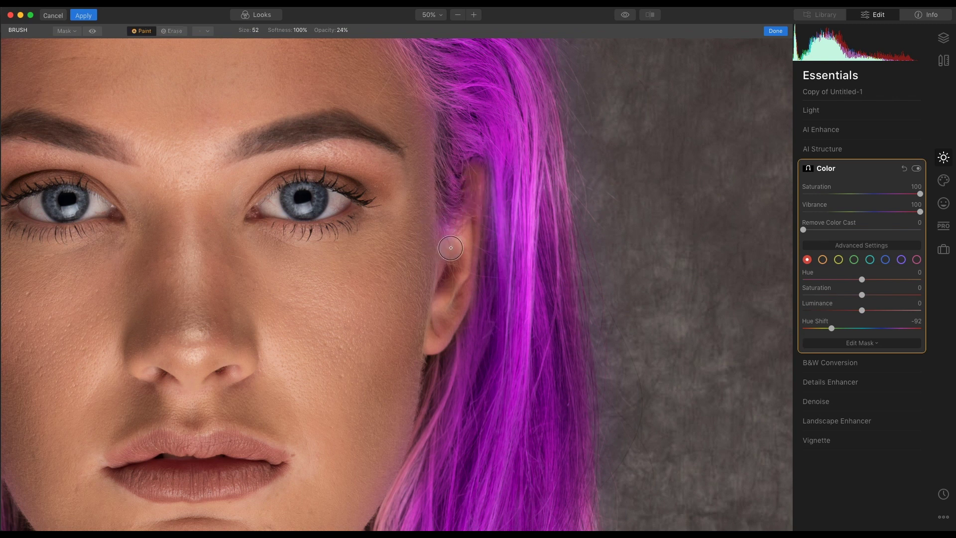
Step: Paint colour into the hair strands beside the jaw and neck on the right side of the portrait at 24% opacity
mouse_move(476, 320)
left_mouse_down()
mouse_move(438, 371)
mouse_move(429, 468)
mouse_move(399, 518)
left_mouse_up()
key("space")
left_click_drag(479, 438, 498, 162)
left_click_drag(459, 135, 405, 260)
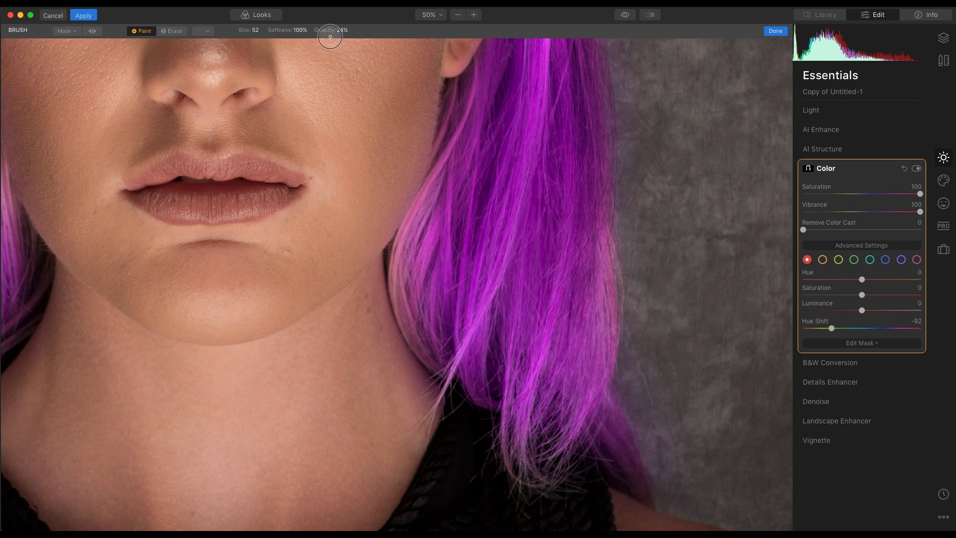
mouse_move(459, 139)
left_mouse_down()
mouse_move(401, 274)
mouse_move(422, 342)
mouse_move(456, 373)
left_mouse_up()
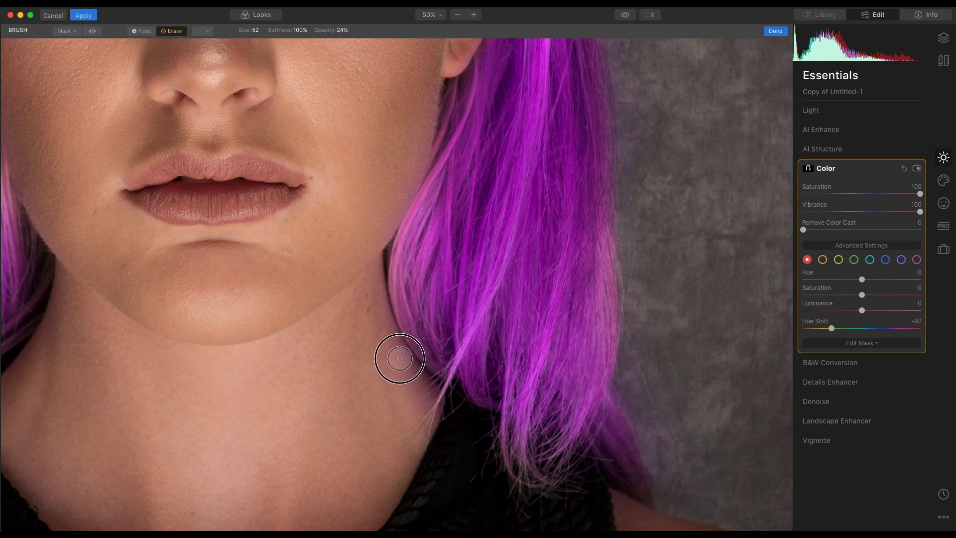
Step: Erase the remaining colour spill from the neck and around the left-side hair tips at 24% opacity, and finish editing the mask
mouse_move(371, 273)
left_mouse_down()
mouse_move(376, 228)
mouse_move(399, 203)
left_mouse_up()
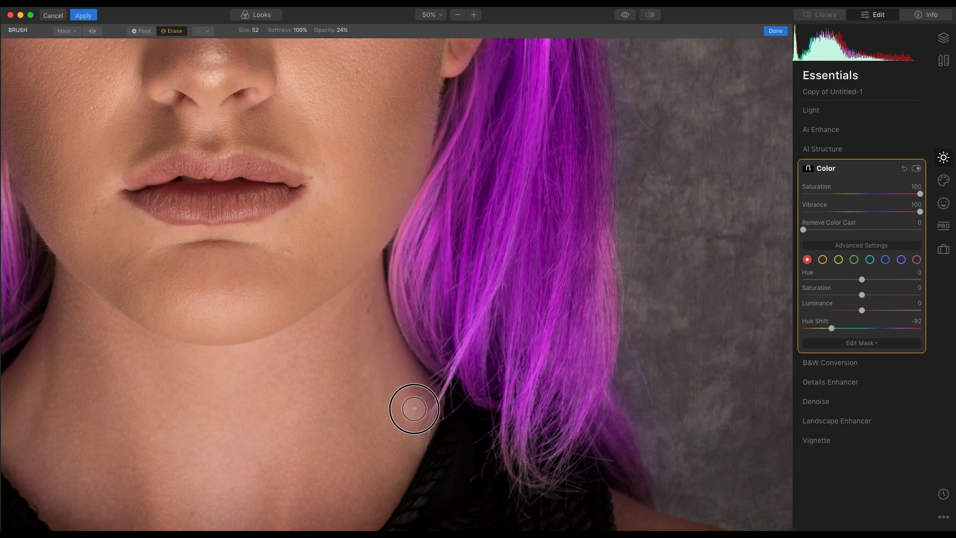
left_click_drag(296, 367, 683, 331)
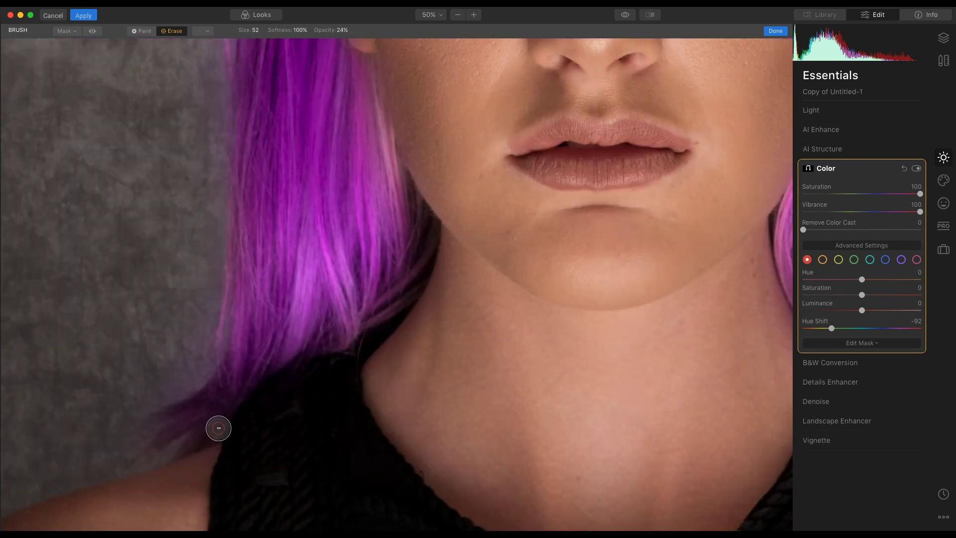
mouse_move(198, 351)
left_mouse_down()
mouse_move(173, 387)
mouse_move(143, 389)
mouse_move(203, 364)
mouse_move(124, 414)
mouse_move(111, 459)
mouse_move(150, 495)
mouse_move(201, 471)
left_mouse_up()
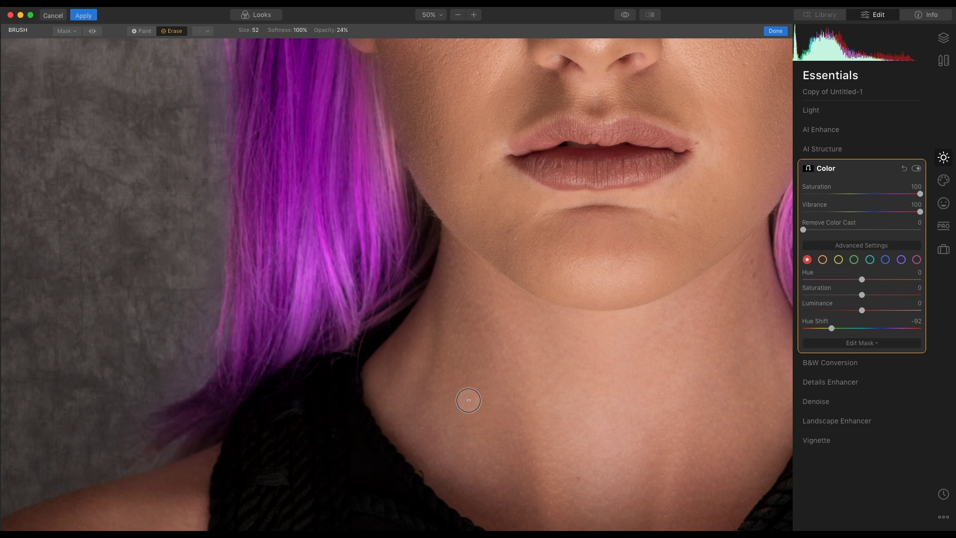
key("super+0")
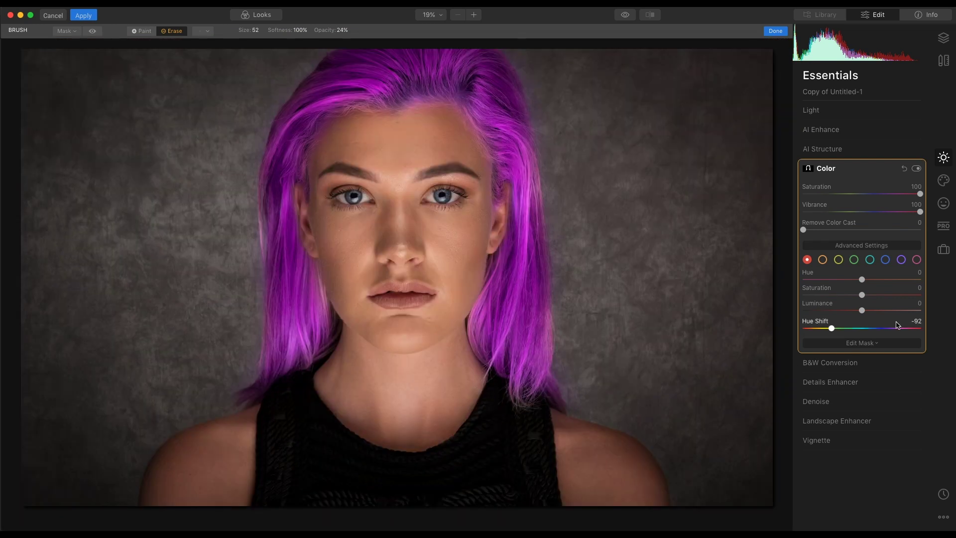
left_click(870, 343)
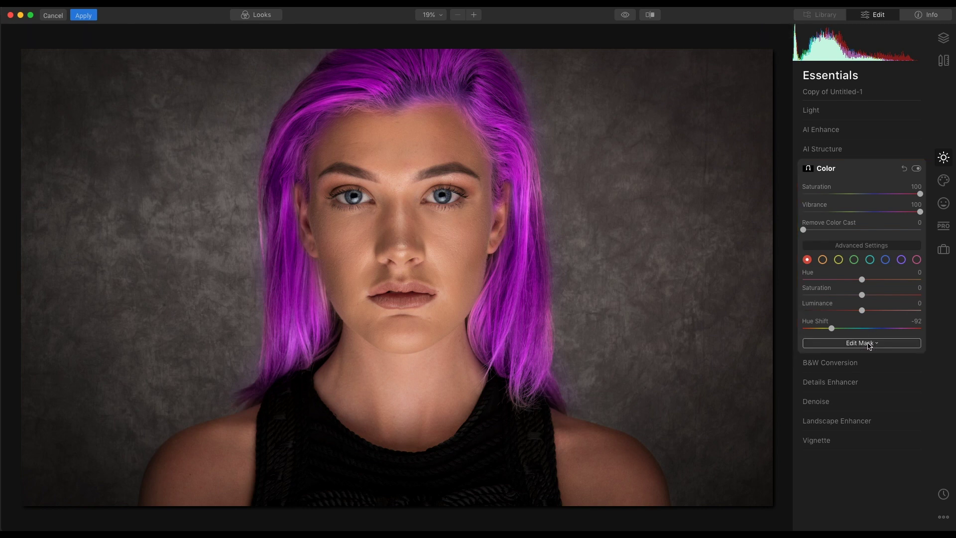
Step: Reduce the duplicate layer's opacity to 53 and compare the portrait before and after
left_click(944, 39)
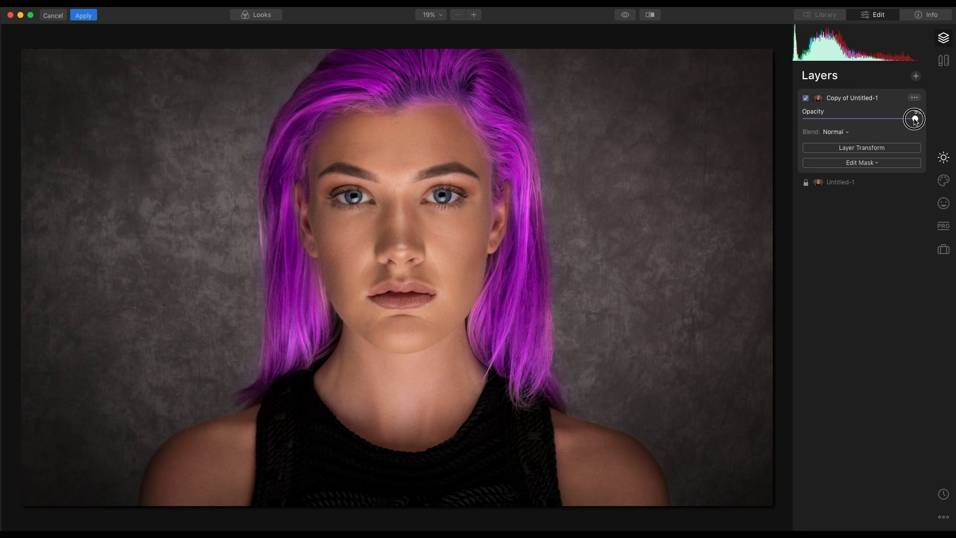
left_click_drag(893, 122, 884, 122)
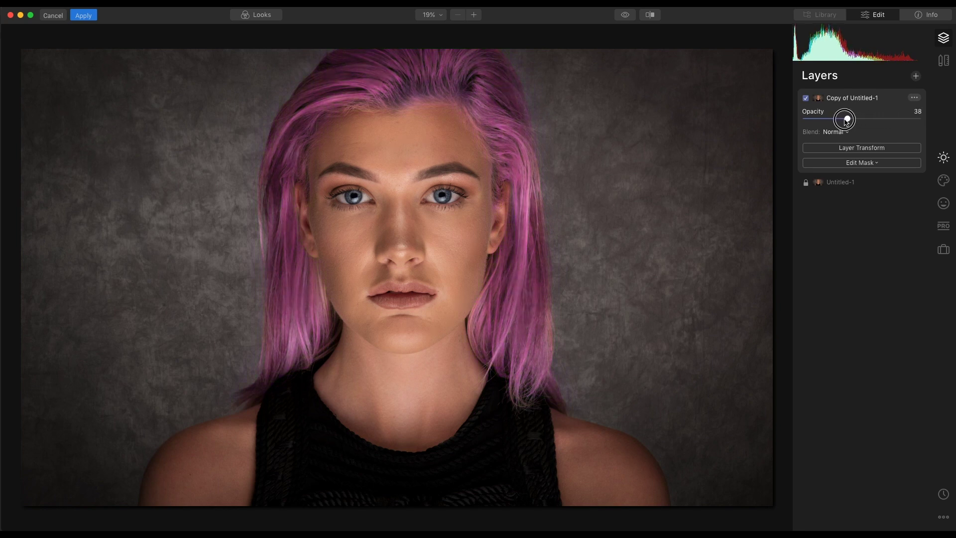
left_click(650, 15)
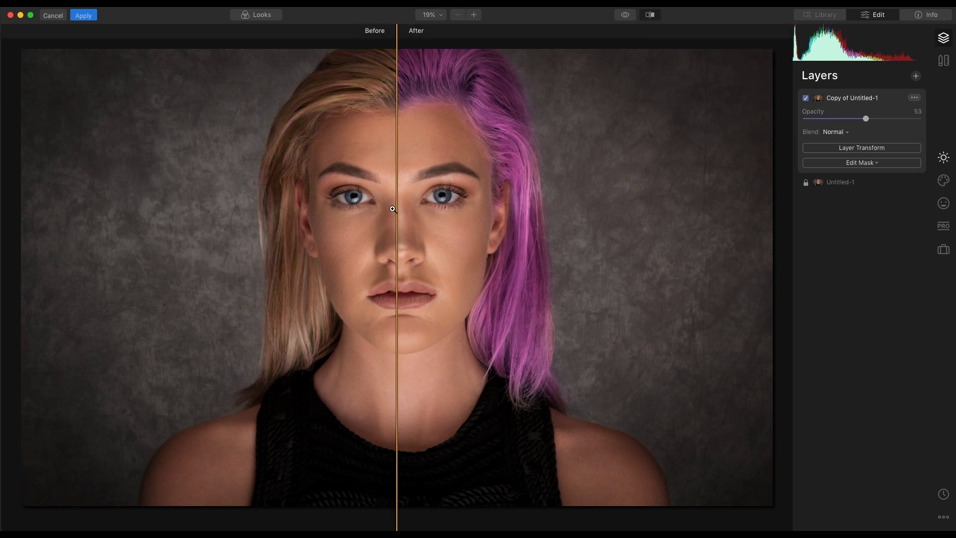
mouse_move(396, 211)
left_mouse_down()
mouse_move(523, 209)
mouse_move(247, 204)
mouse_move(400, 206)
left_mouse_up()
Step: Adjust the Color filter to Saturation 61, Vibrance 38 and Hue Shift -100, and lower the duplicate layer's opacity to 37
left_click(944, 157)
left_click_drag(830, 329, 852, 332)
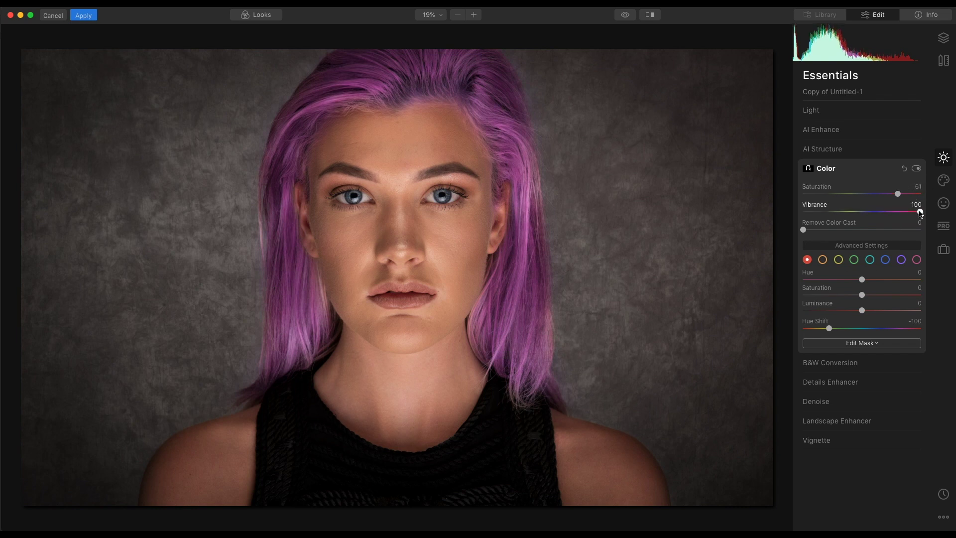
left_click_drag(911, 213, 885, 211)
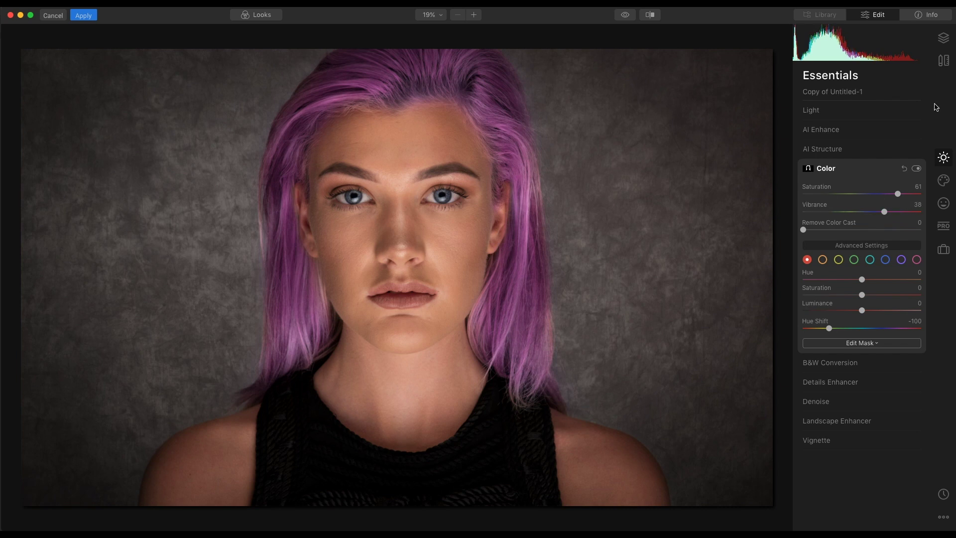
left_click(944, 38)
left_click_drag(867, 121, 847, 122)
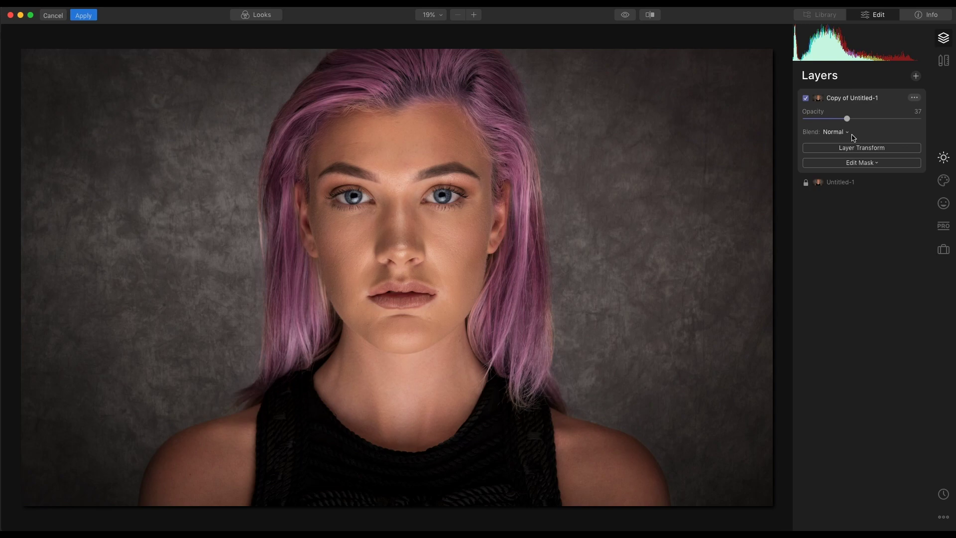